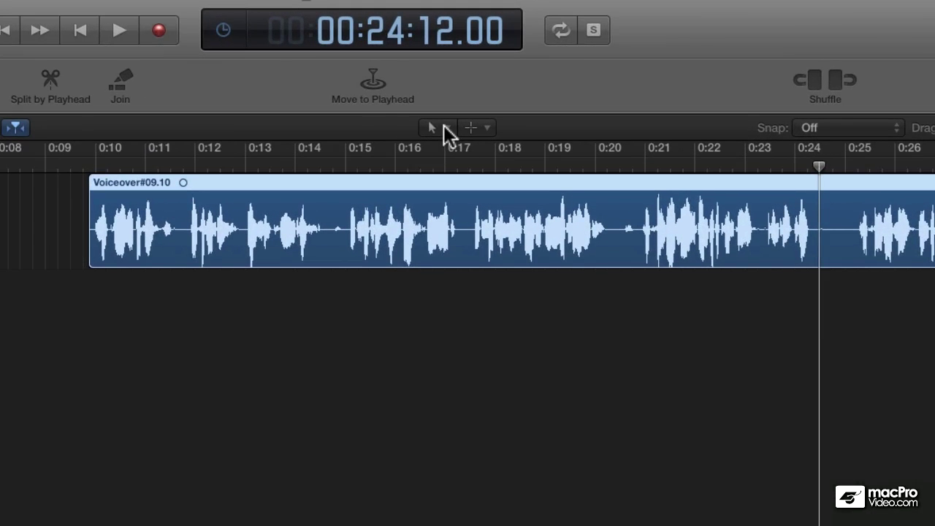
Set the Pointer as the main tool and the Marquee as the alternate tool
{"action": "left_click", "coordinate": [444, 127]}
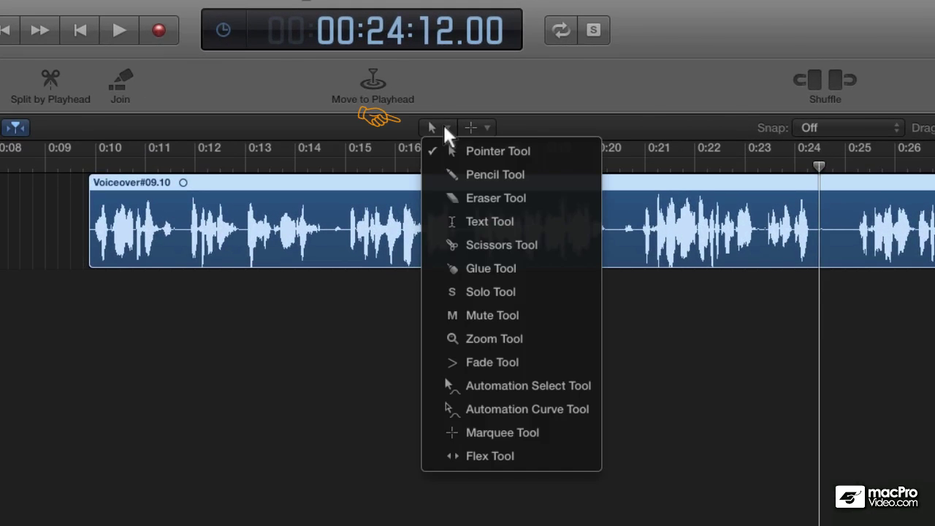
{"action": "left_click", "coordinate": [482, 151]}
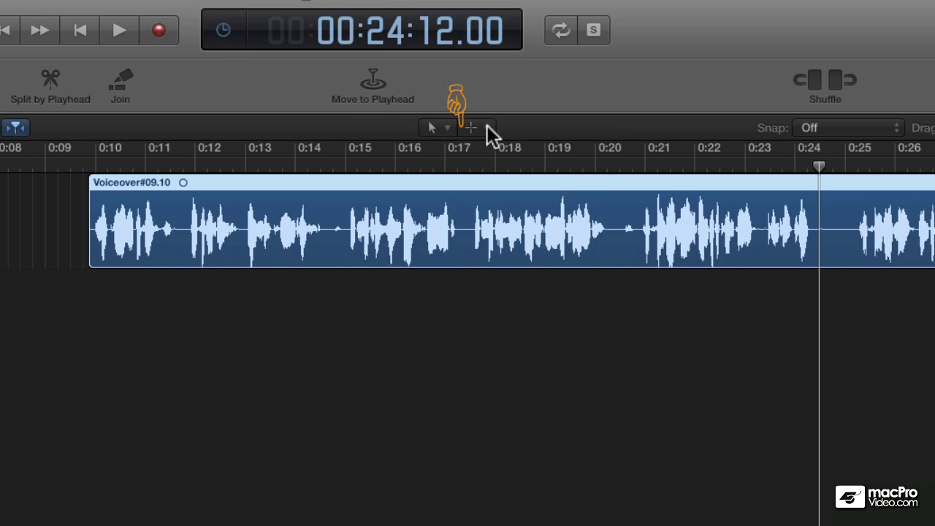
{"action": "left_click", "coordinate": [482, 125]}
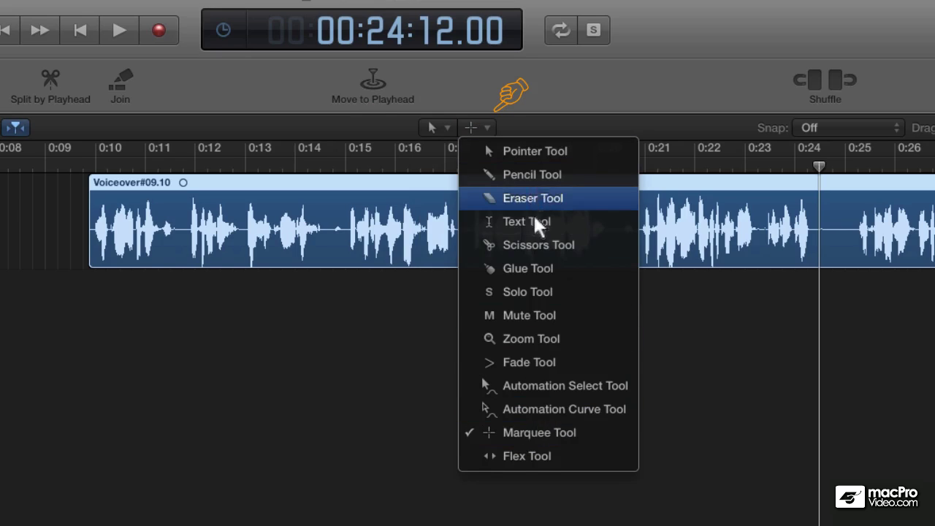
{"action": "left_click", "coordinate": [515, 432]}
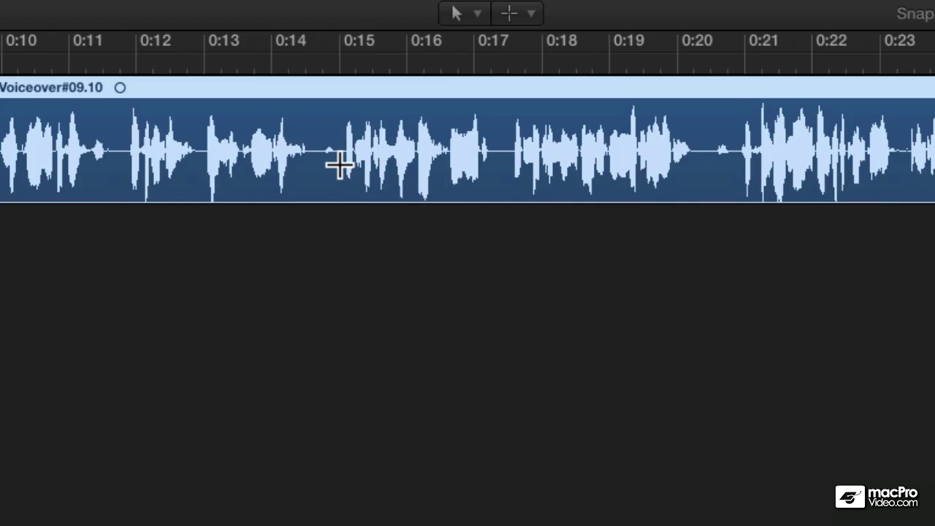
Marquee-select the voiceover from 0:15 to 0:17, try deleting it, then undo twice
{"action": "left_click_drag", "start_coordinate": [340, 166], "coordinate": [509, 175]}
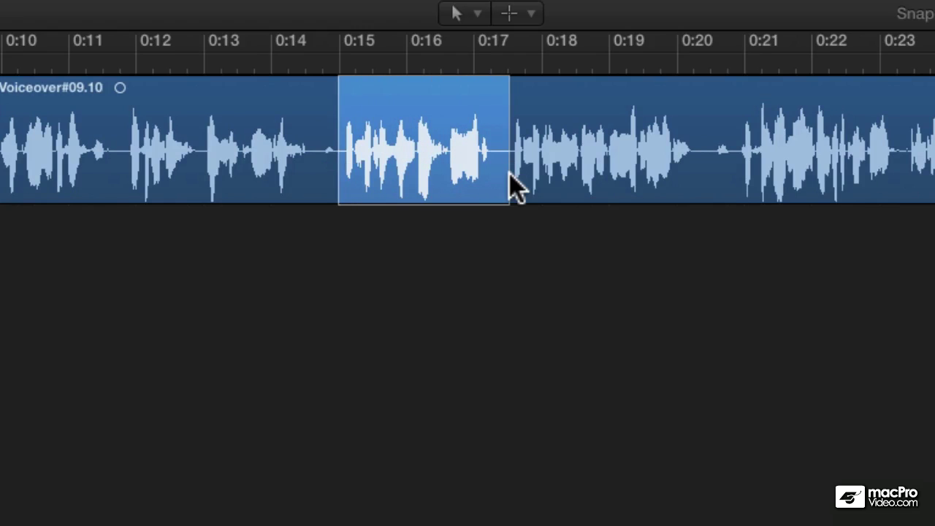
{"action": "key", "text": "Delete"}
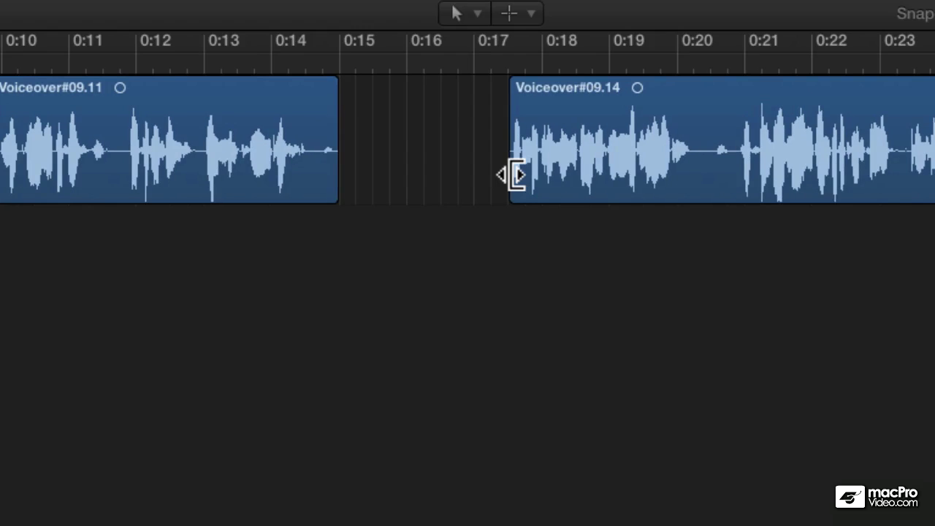
{"action": "key", "text": "super+z"}
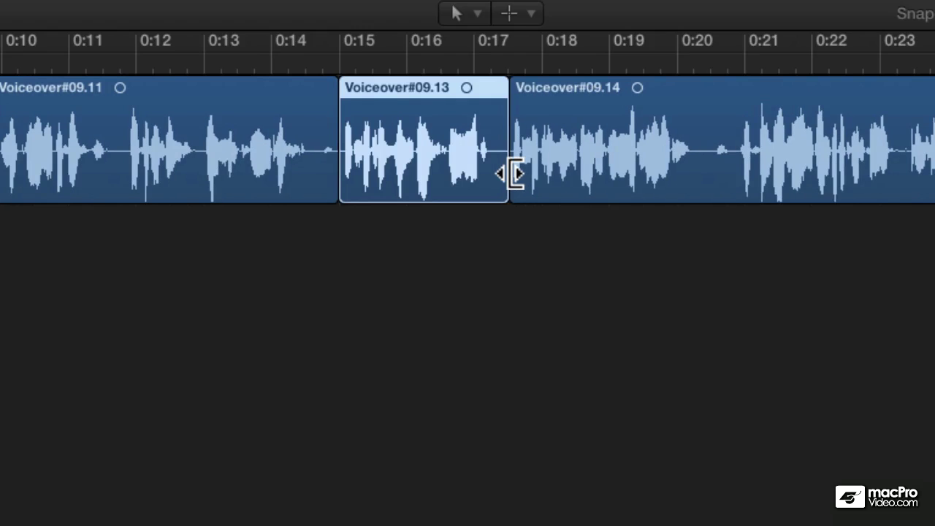
{"action": "key", "text": "super+z"}
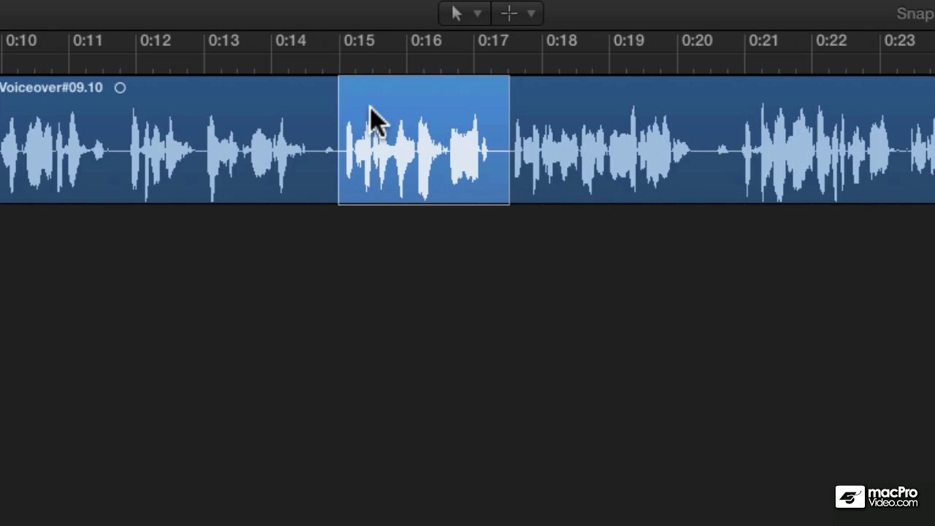
Play the 0:15–0:17 selection, then delete the range and undo the removal
{"action": "key", "text": "space"}
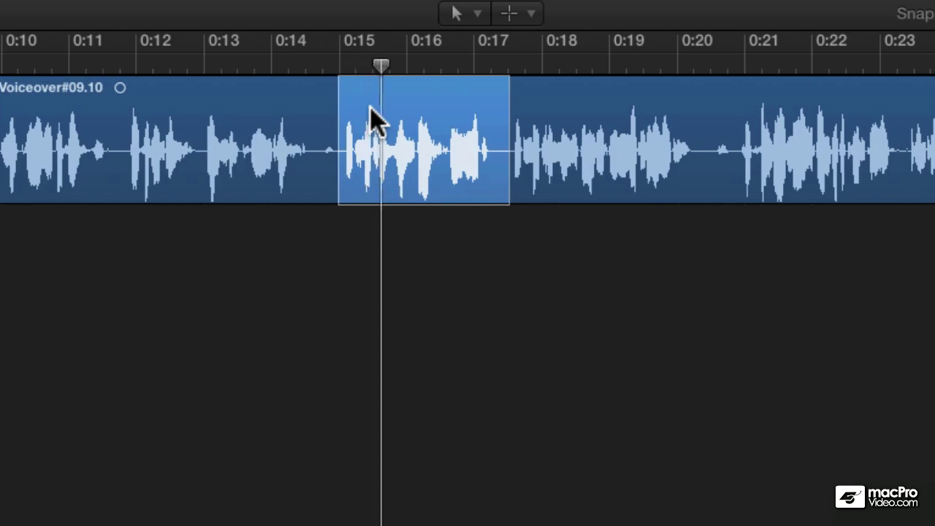
{"action": "left_click", "coordinate": [370, 110]}
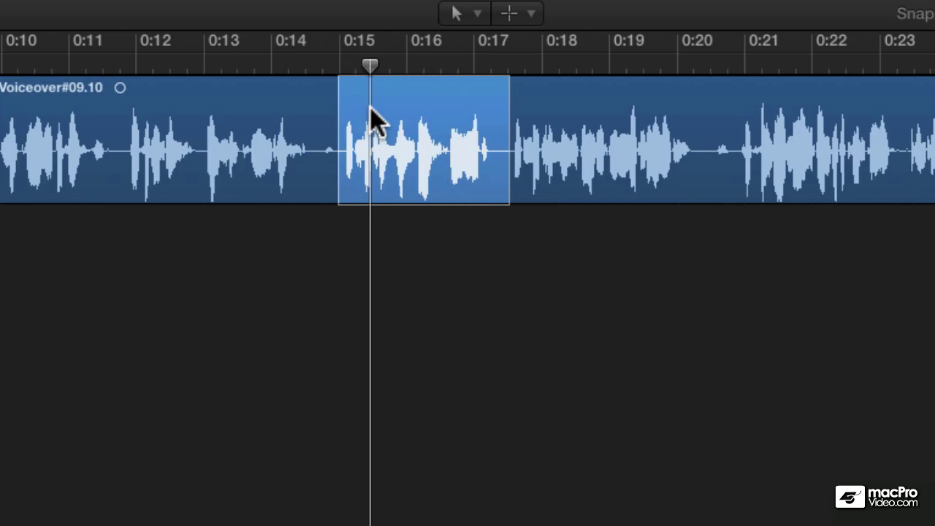
{"action": "key", "text": "Delete"}
{"action": "key", "text": "super+z"}
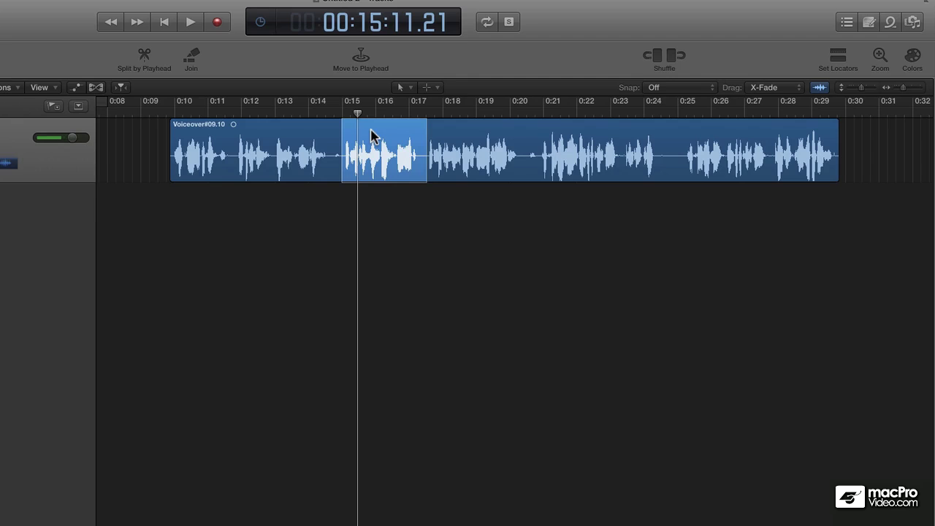
Copy the selected range to about 0:30, then undo back to the original region
{"action": "left_click_drag", "start_coordinate": [369, 136], "coordinate": [897, 131]}
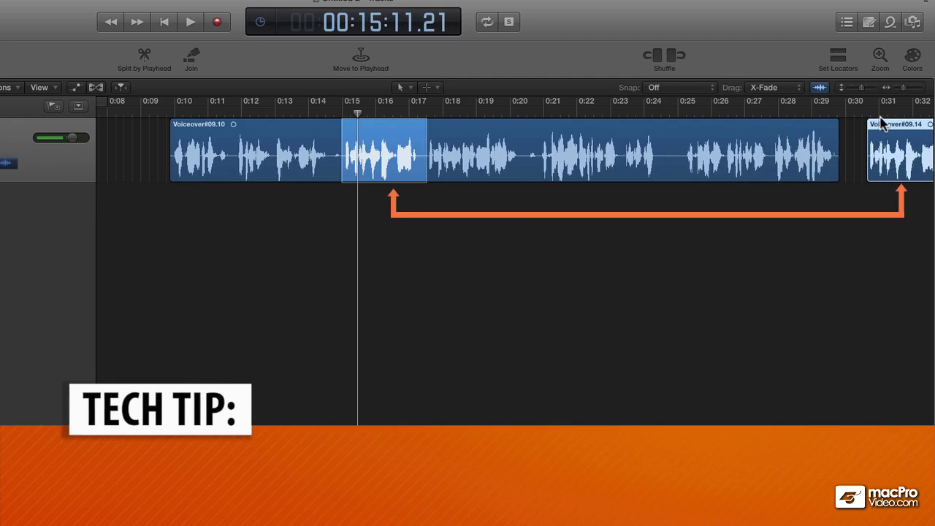
{"action": "left_click", "coordinate": [312, 134]}
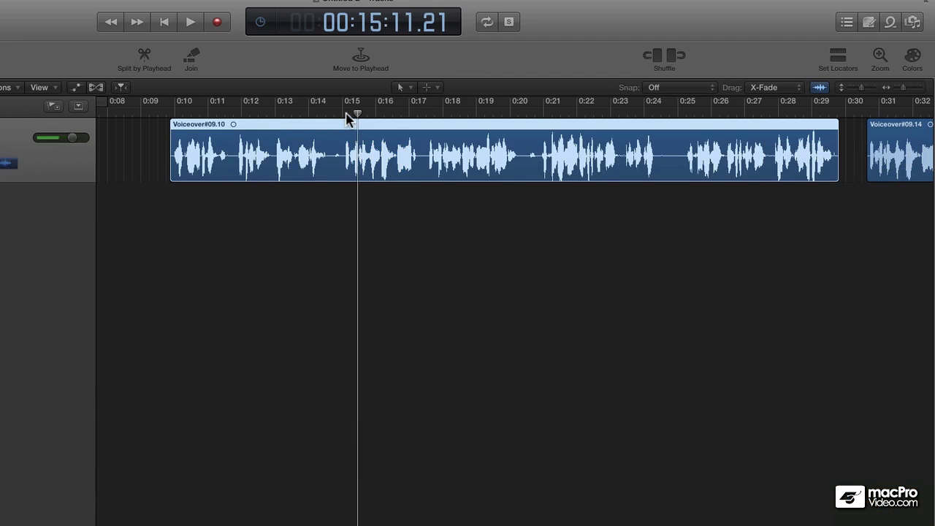
{"action": "key", "text": "super+z"}
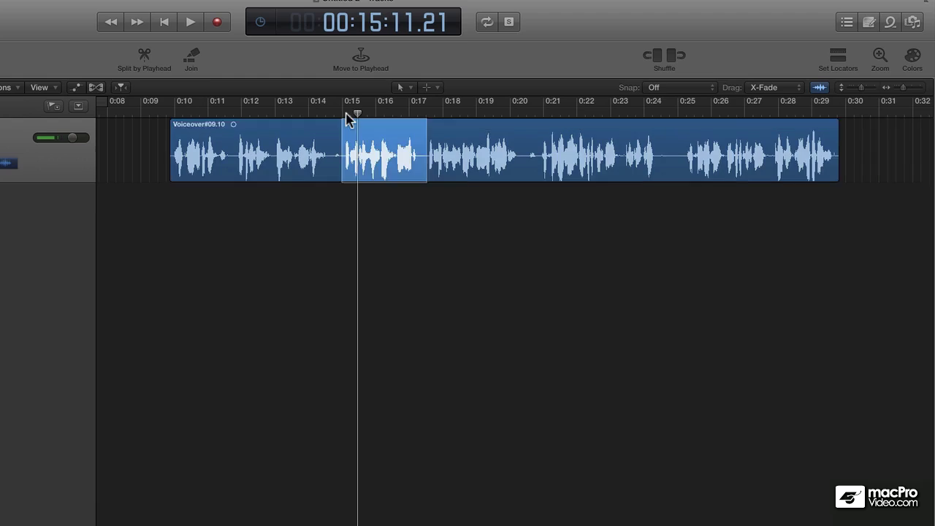
{"action": "key", "text": "super+z"}
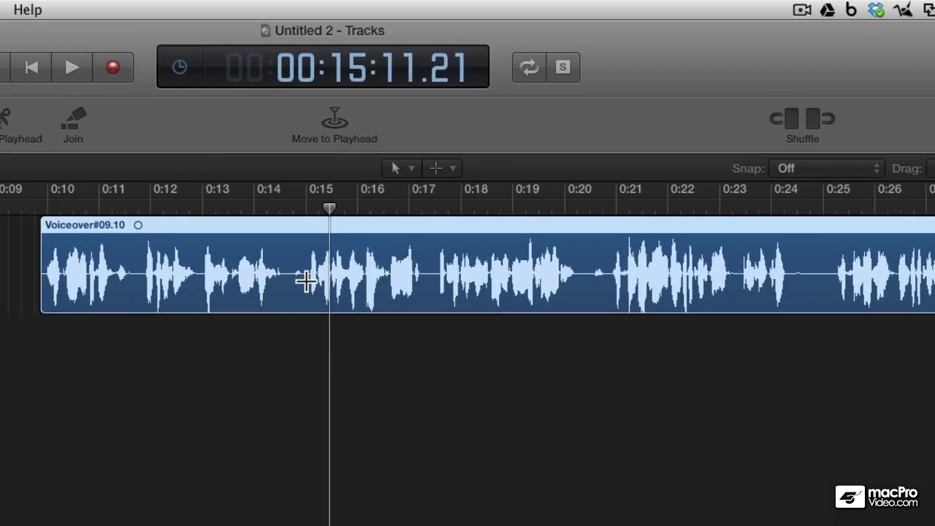
Delete 0:15–0:17 and slide Voiceover#09.14 left against Voiceover#09.11, playhead at 0:17
{"action": "left_click_drag", "start_coordinate": [343, 161], "coordinate": [415, 168]}
{"action": "left_click_drag", "start_coordinate": [418, 294], "coordinate": [437, 295]}
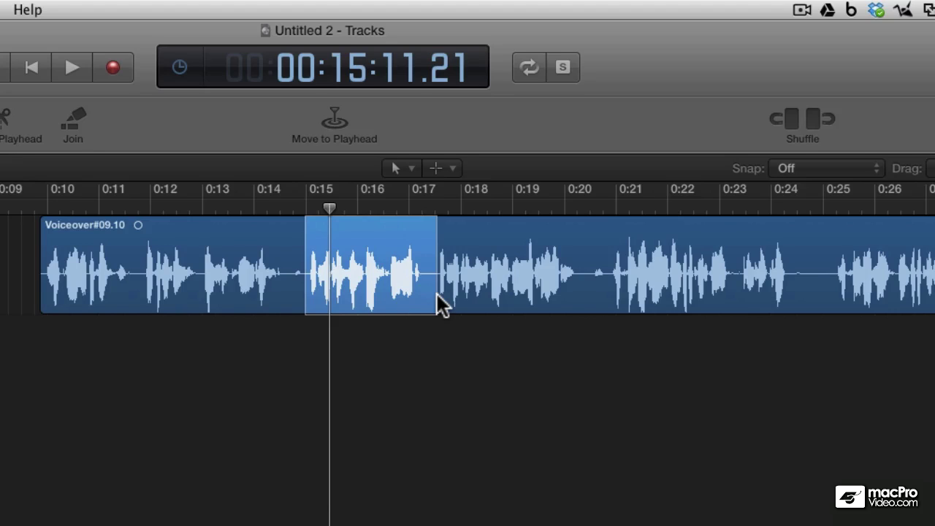
{"action": "key", "text": "Delete"}
{"action": "left_click_drag", "start_coordinate": [449, 220], "coordinate": [319, 232]}
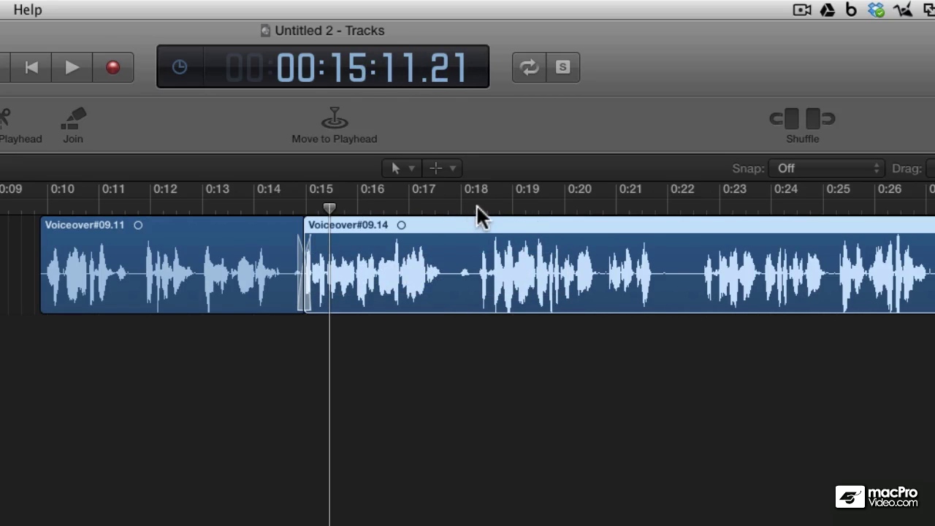
{"action": "left_click_drag", "start_coordinate": [474, 203], "coordinate": [420, 208]}
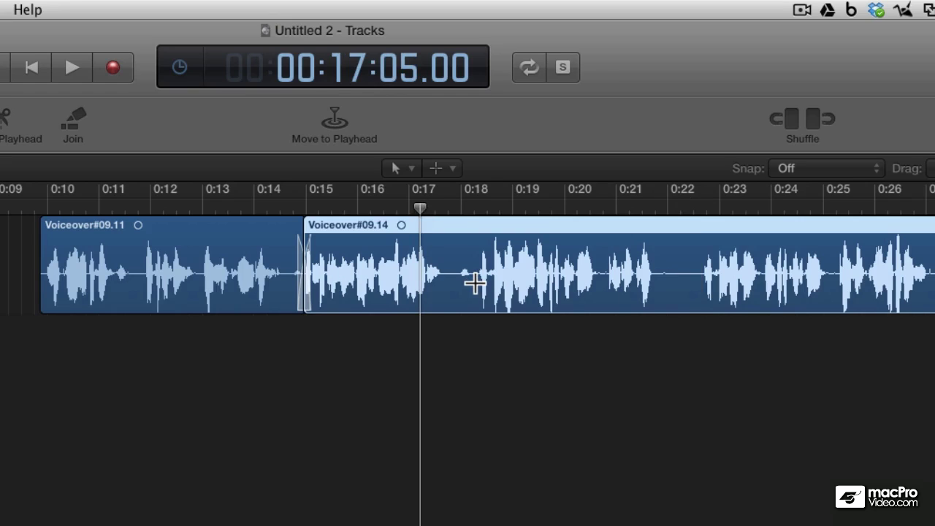
Trial-cut 0:18–0:22 and close the gap, play it, then undo and replay the selection
{"action": "left_click_drag", "start_coordinate": [475, 284], "coordinate": [703, 293]}
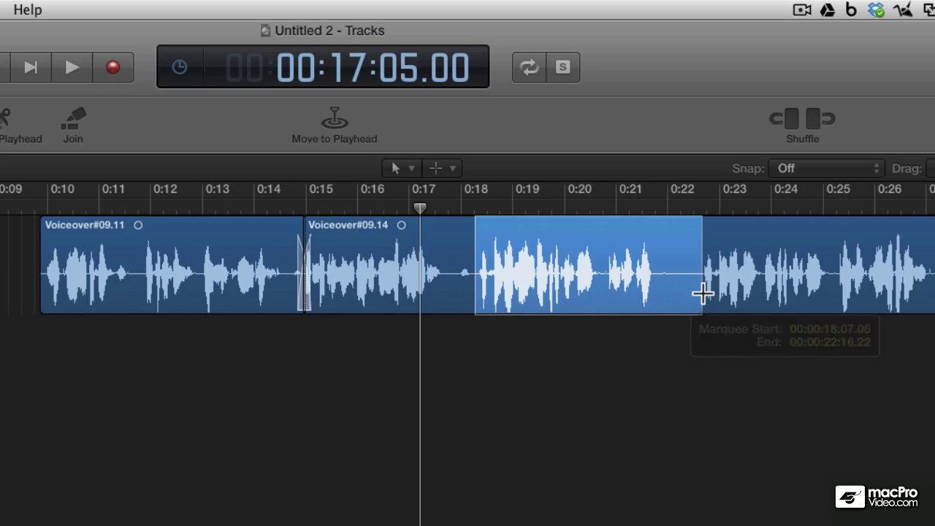
{"action": "key", "text": "Delete"}
{"action": "left_click_drag", "start_coordinate": [715, 221], "coordinate": [485, 227]}
{"action": "left_click", "coordinate": [436, 207]}
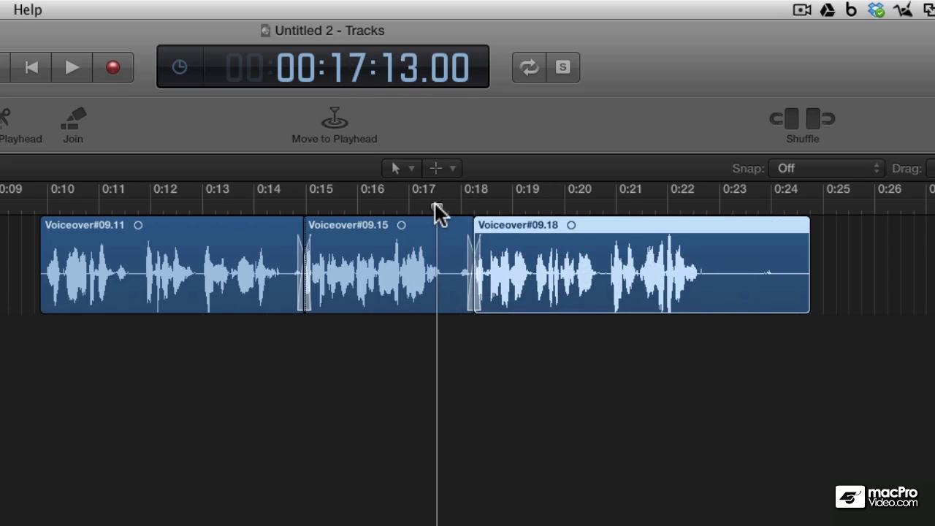
{"action": "key", "text": "space"}
{"action": "key", "text": "space"}
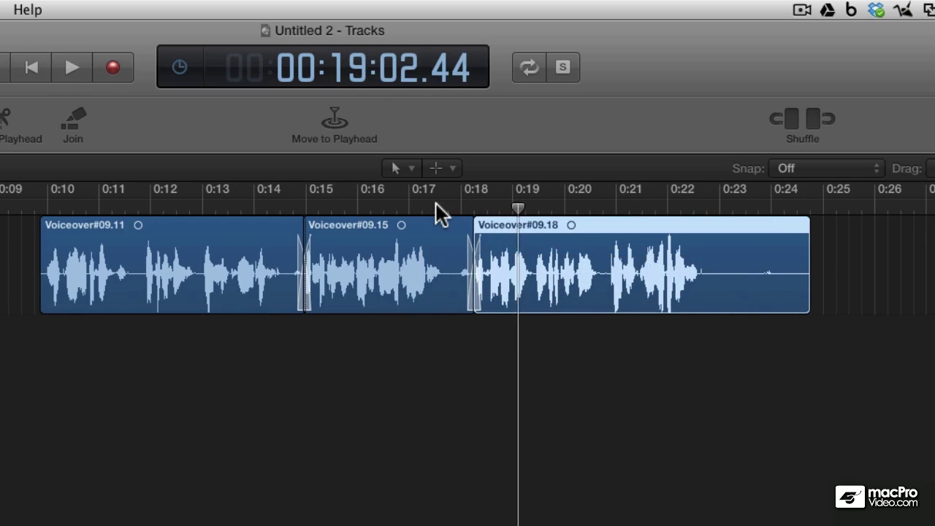
{"action": "key", "text": "super+z"}
{"action": "key", "text": "super+z"}
{"action": "key", "text": "super+z"}
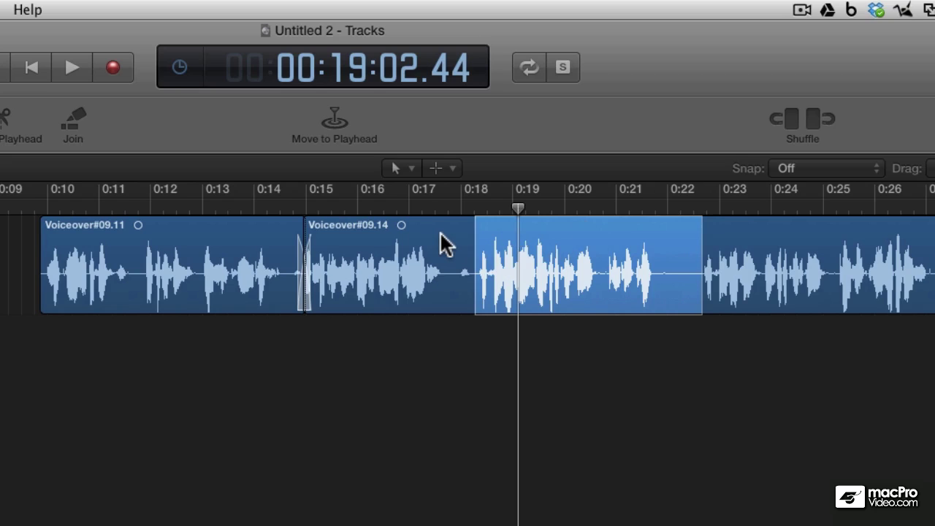
{"action": "key", "text": "space"}
{"action": "key", "text": "space"}
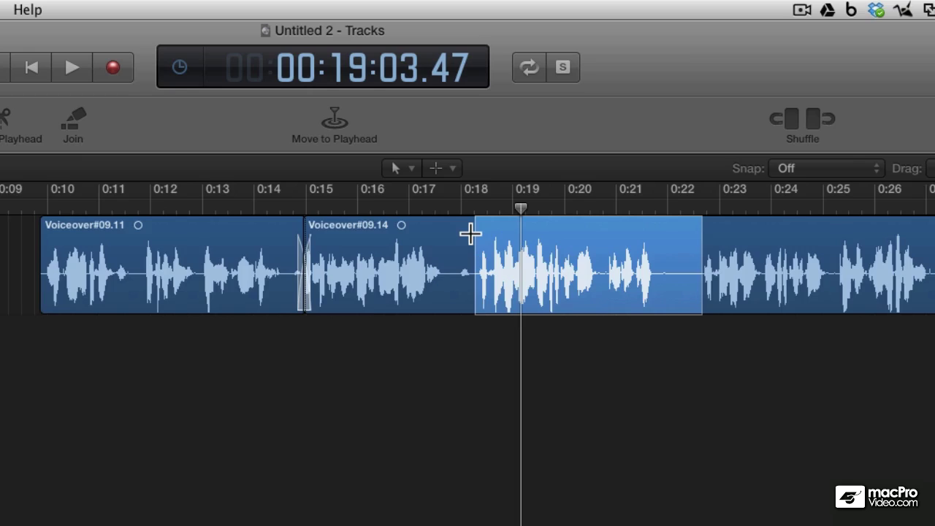
Zoom in and nudge the marquee's start near 0:18 and end near 0:22
{"action": "scroll", "coordinate": [470, 234], "scroll_direction": "up", "scroll_amount": 2}
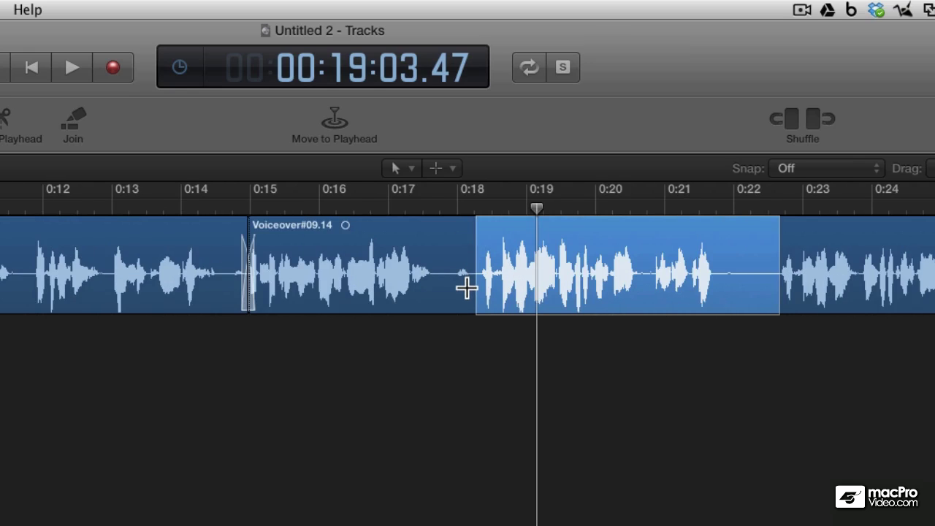
{"action": "left_click_drag", "start_coordinate": [475, 290], "coordinate": [476, 294]}
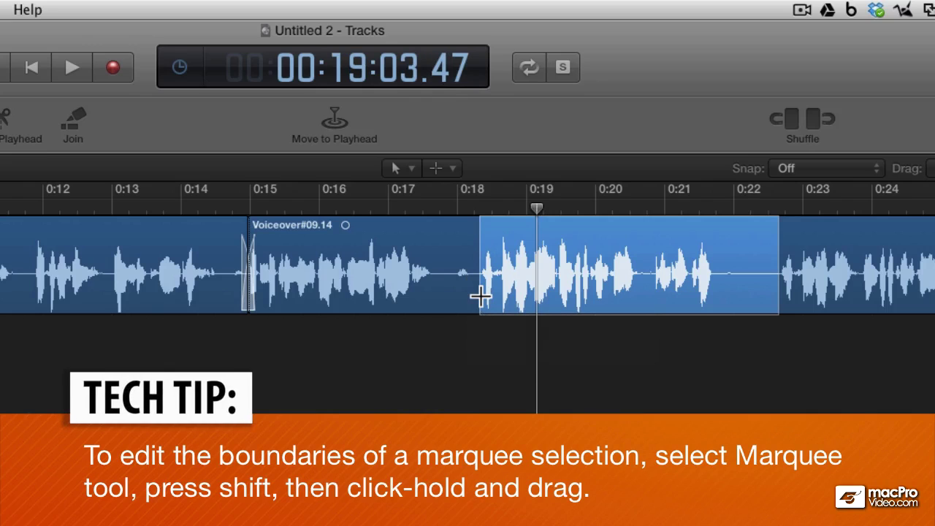
{"action": "left_click_drag", "start_coordinate": [775, 294], "coordinate": [779, 295]}
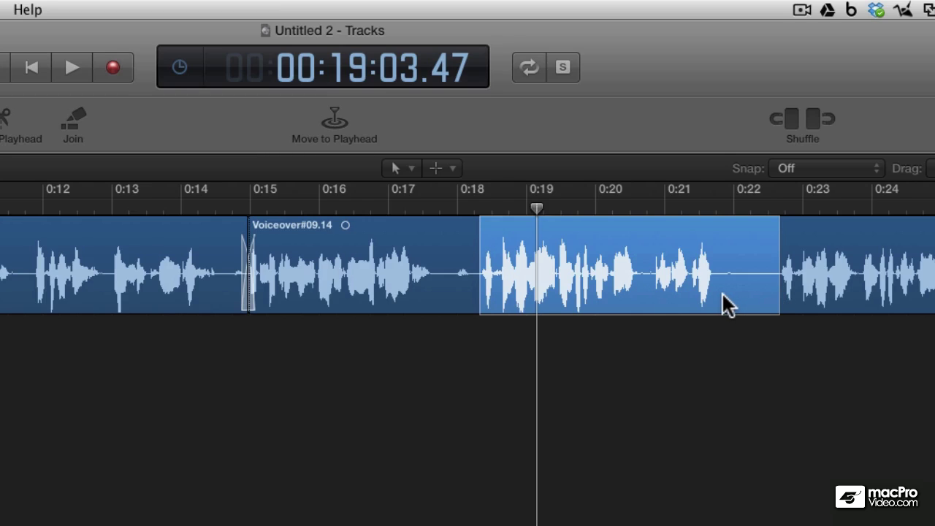
Preview and delete the 0:18–0:22 range, sliding Voiceover#09.18 left against Voiceover#09.15
{"action": "key", "text": "space"}
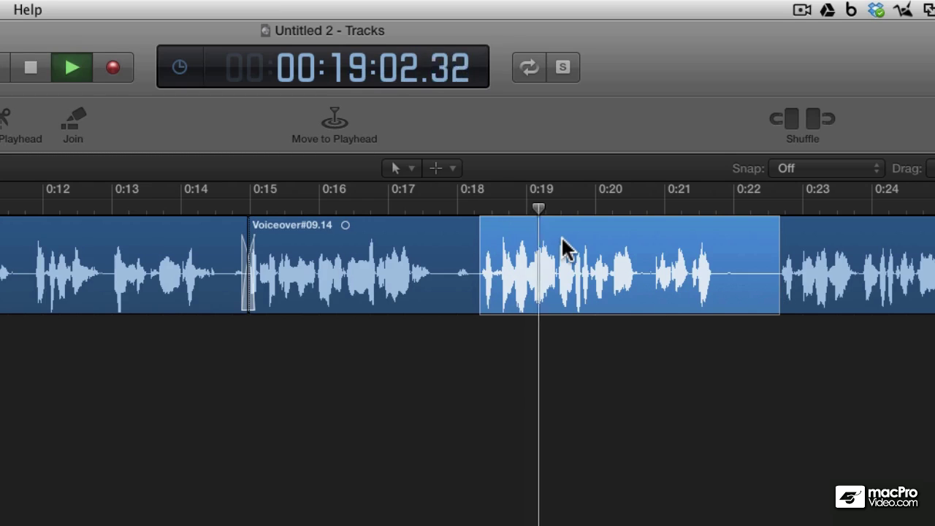
{"action": "key", "text": "space"}
{"action": "key", "text": "Delete"}
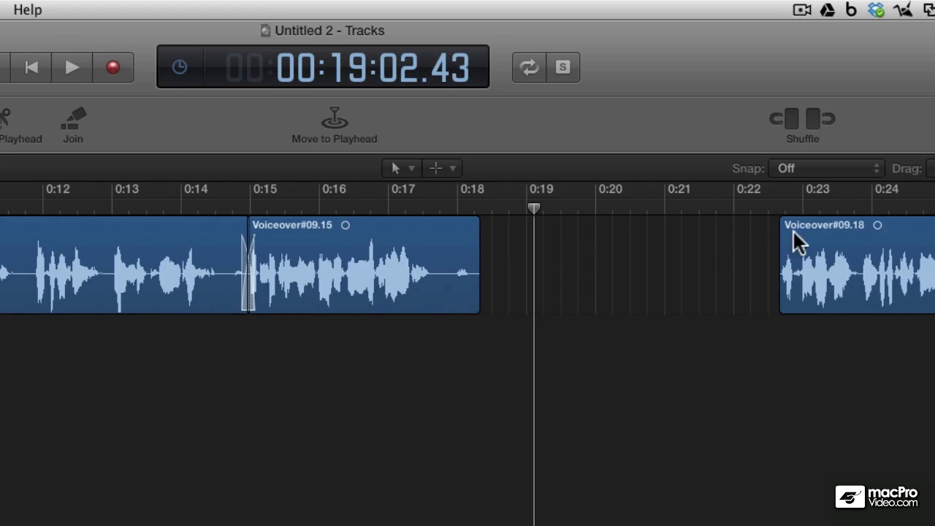
{"action": "left_click_drag", "start_coordinate": [792, 219], "coordinate": [490, 219]}
Play back from 0:18 to check the new join
{"action": "left_click", "coordinate": [458, 205]}
{"action": "key", "text": "space"}
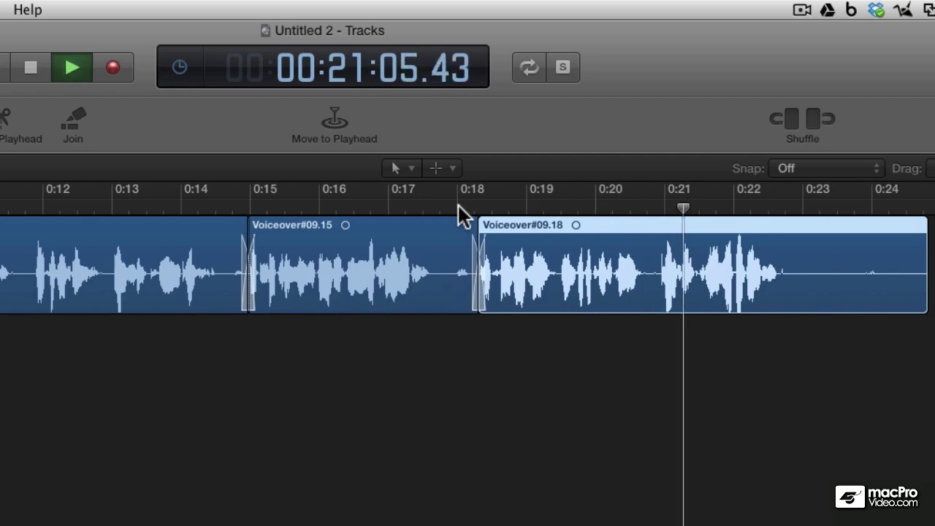
{"action": "key", "text": "space"}
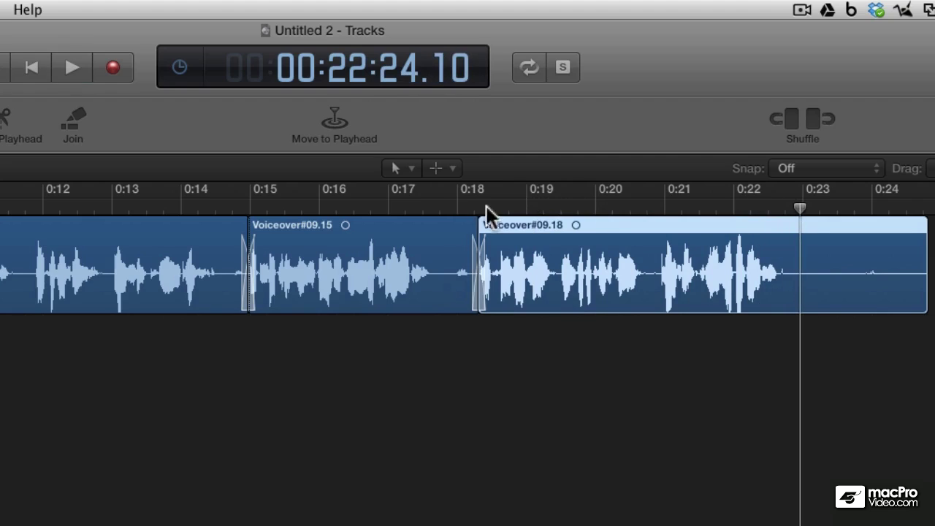
{"action": "left_click", "coordinate": [784, 274]}
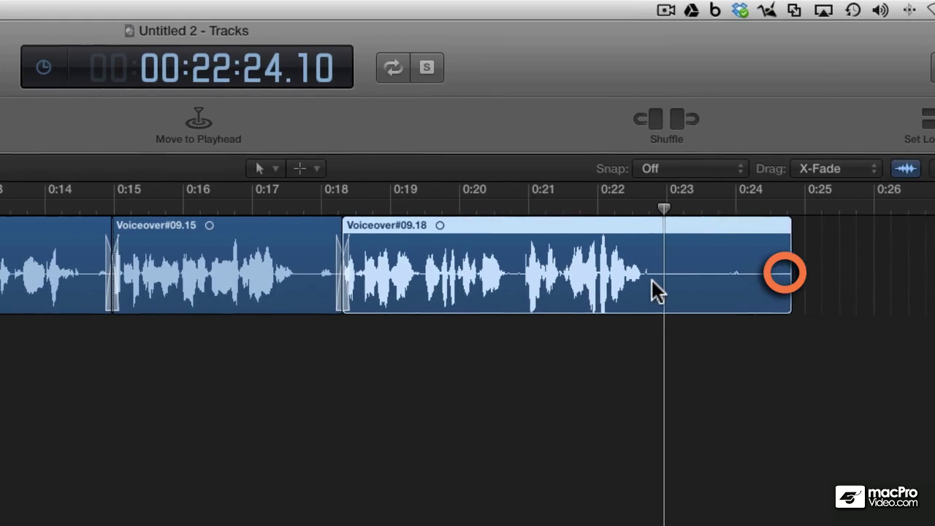
Marquee the trailing silence from about 0:22.8 to the region end and delete it
{"action": "left_click_drag", "start_coordinate": [633, 281], "coordinate": [800, 300]}
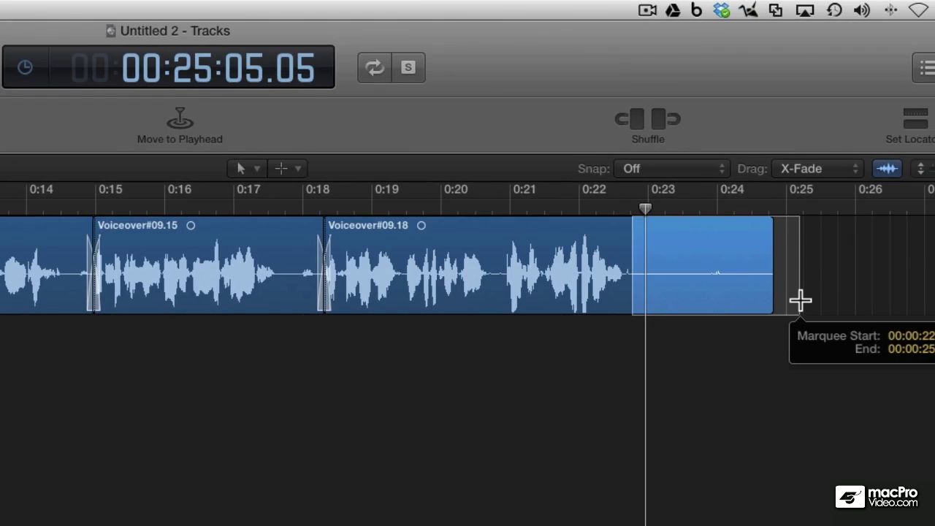
{"action": "left_click_drag", "start_coordinate": [800, 300], "coordinate": [799, 300]}
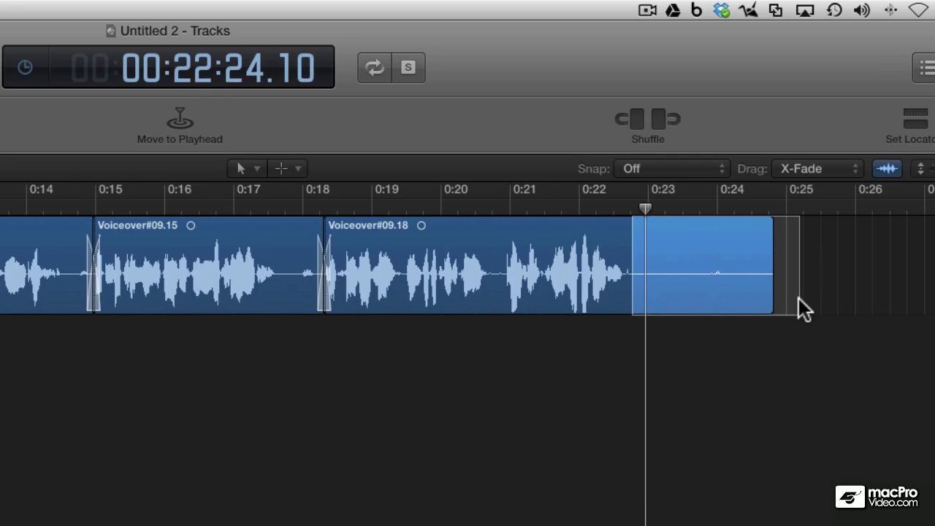
{"action": "key", "text": "Delete"}
{"action": "scroll", "coordinate": [402, 295], "scroll_direction": "left", "scroll_amount": 5}
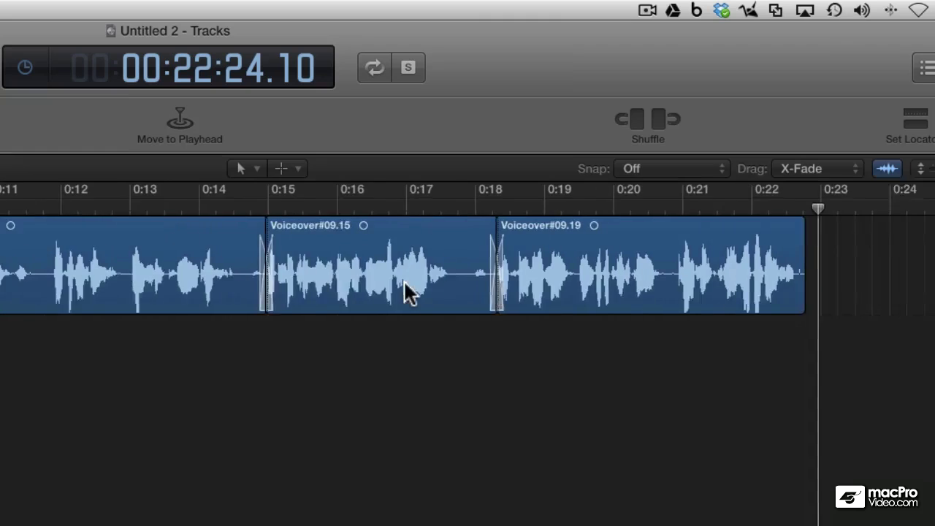
{"action": "scroll", "coordinate": [407, 292], "scroll_direction": "left", "scroll_amount": 2}
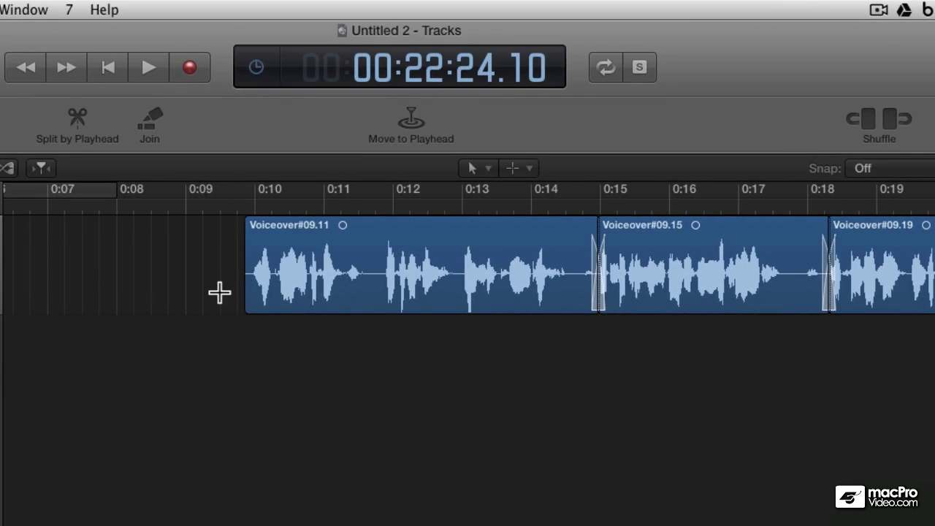
Mark the silent lead-in of the first region, trim it, and play back to check
{"action": "left_click_drag", "start_coordinate": [216, 293], "coordinate": [255, 298]}
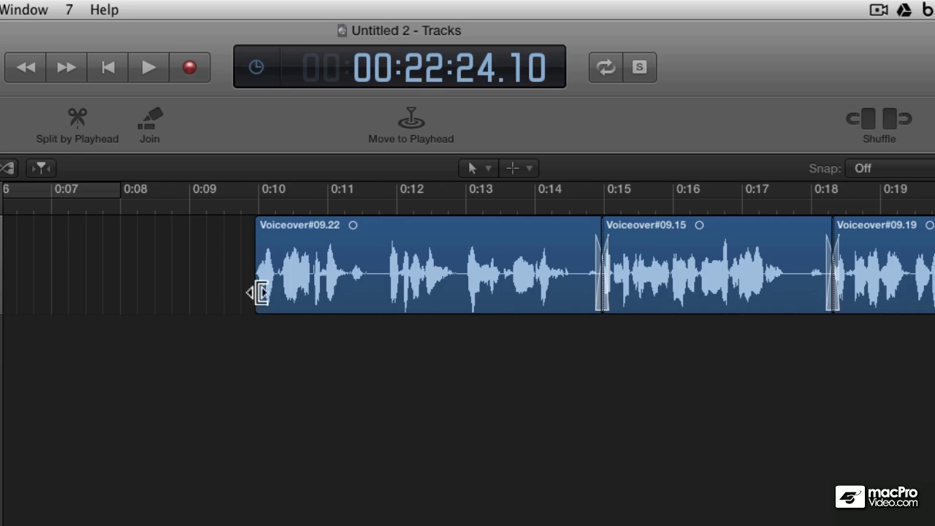
{"action": "left_click", "coordinate": [249, 203]}
{"action": "key", "text": "space"}
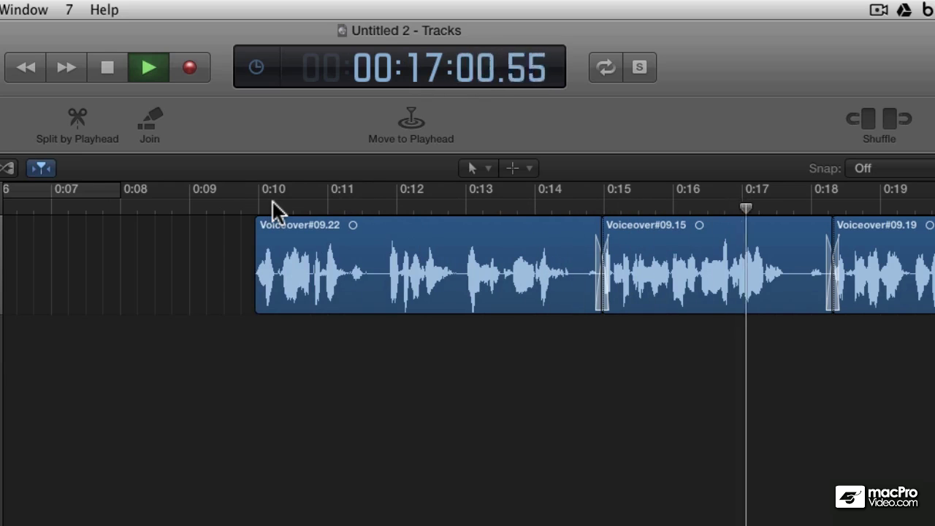
{"action": "key", "text": "space"}
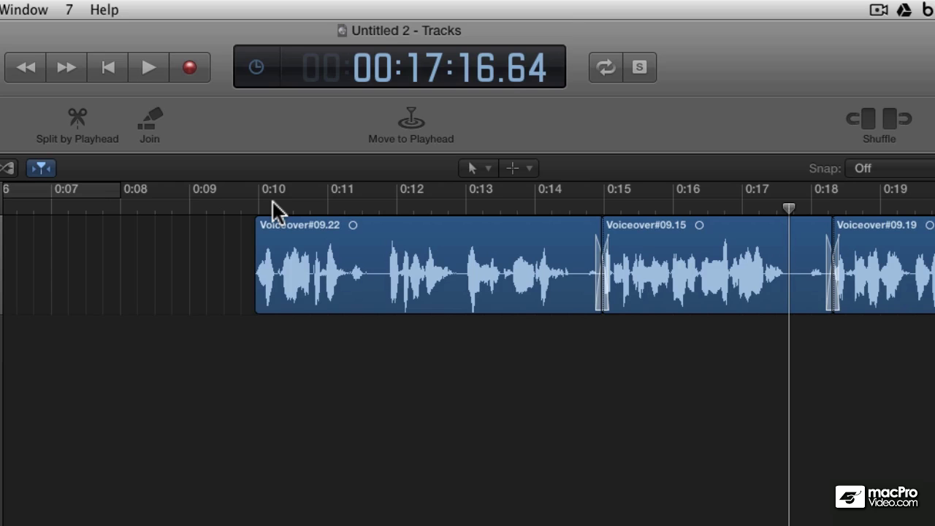
{"action": "scroll", "coordinate": [194, 262], "scroll_direction": "right", "scroll_amount": 5}
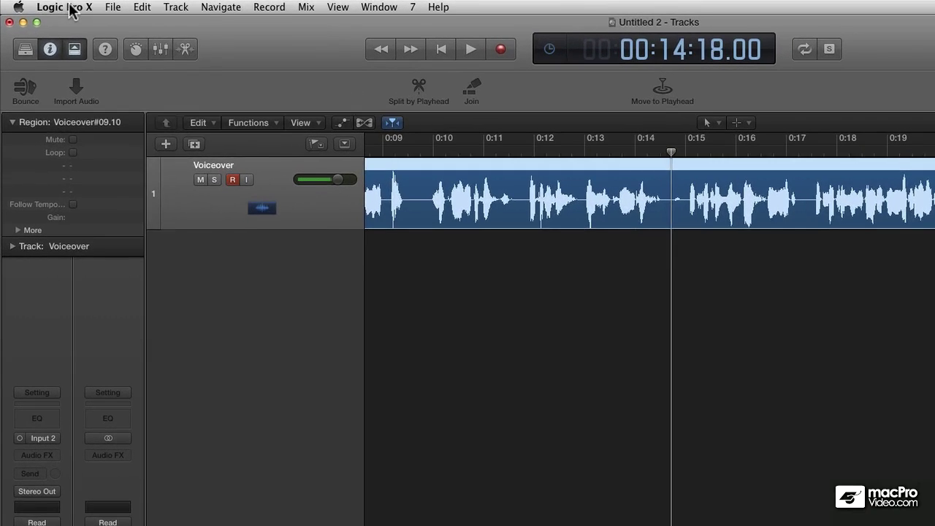
Enable Marquee Tool click zones in the Editing tab of the General preferences
{"action": "left_click", "coordinate": [71, 9]}
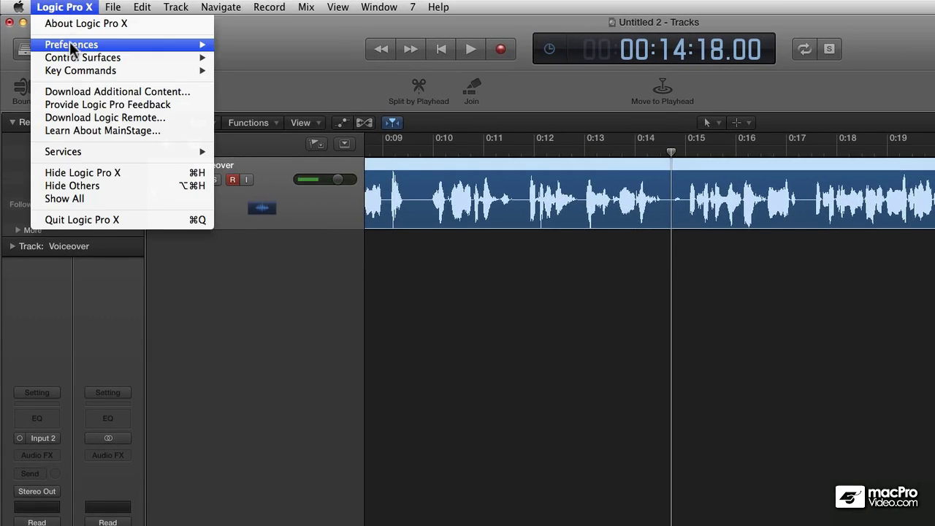
{"action": "mouse_move", "coordinate": [69, 43]}
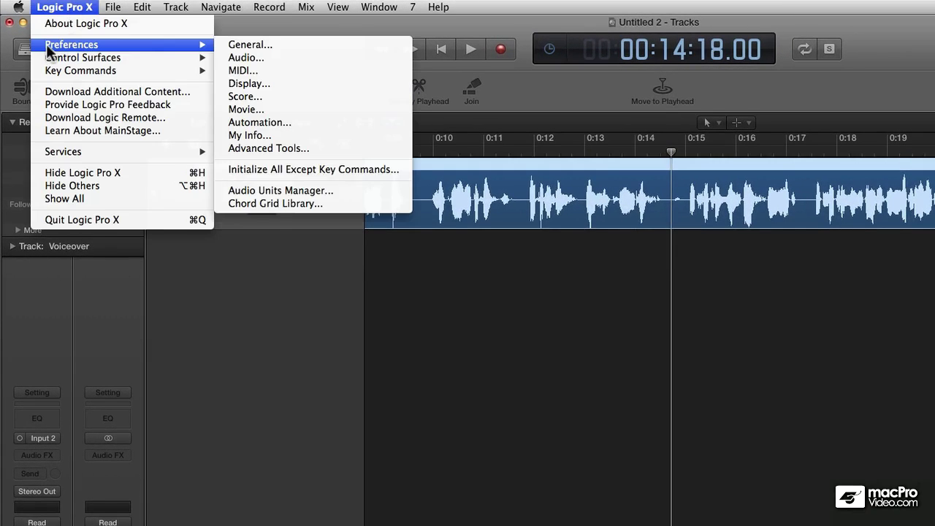
{"action": "left_click", "coordinate": [245, 45]}
{"action": "left_click_drag", "start_coordinate": [511, 309], "coordinate": [514, 285]}
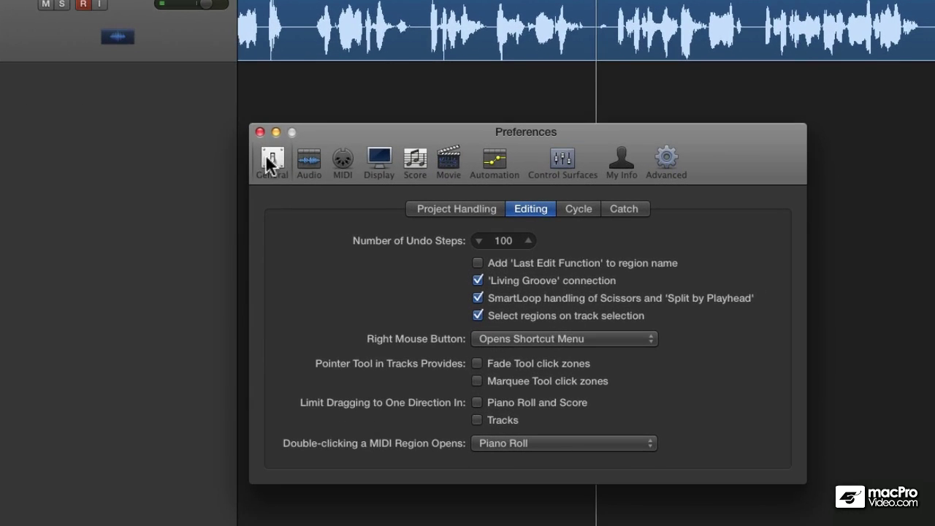
{"action": "left_click", "coordinate": [440, 209]}
{"action": "left_click", "coordinate": [532, 208]}
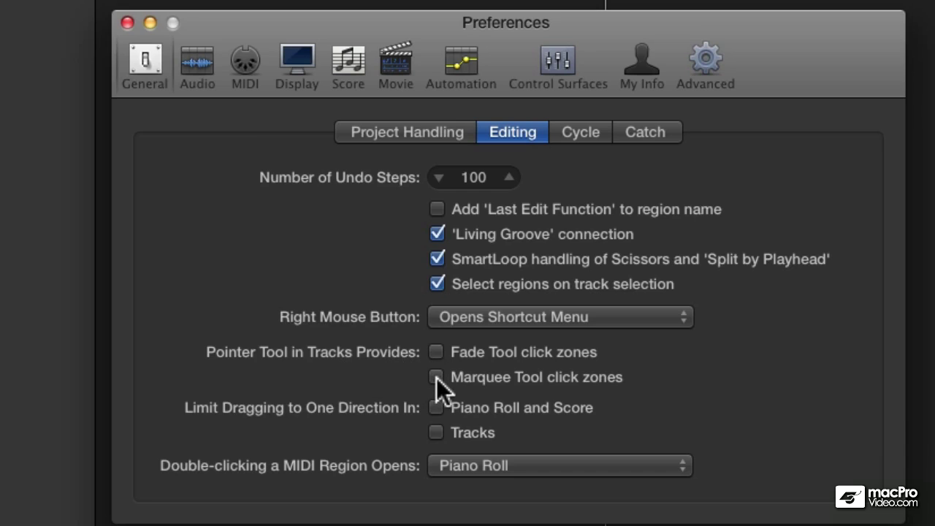
{"action": "left_click", "coordinate": [127, 23]}
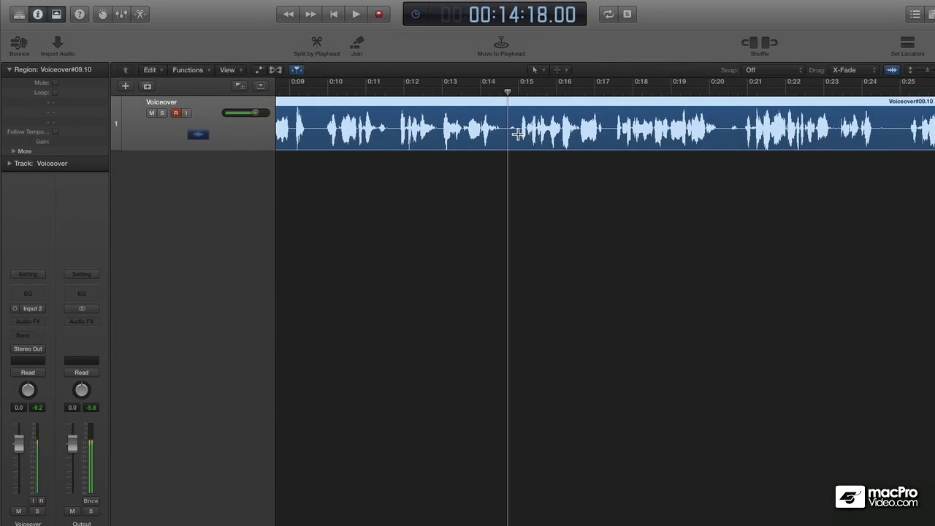
Cut 0:15–0:17 with a Pointer-tool marquee, close the gap, then mark 0:18–0:22
{"action": "left_click", "coordinate": [520, 90]}
{"action": "left_click_drag", "start_coordinate": [519, 90], "coordinate": [479, 90]}
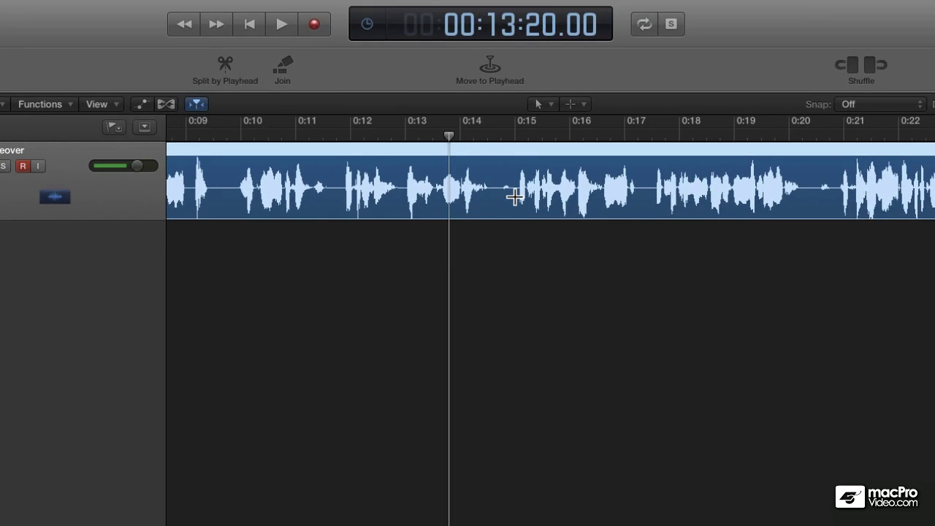
{"action": "left_click_drag", "start_coordinate": [515, 197], "coordinate": [653, 200]}
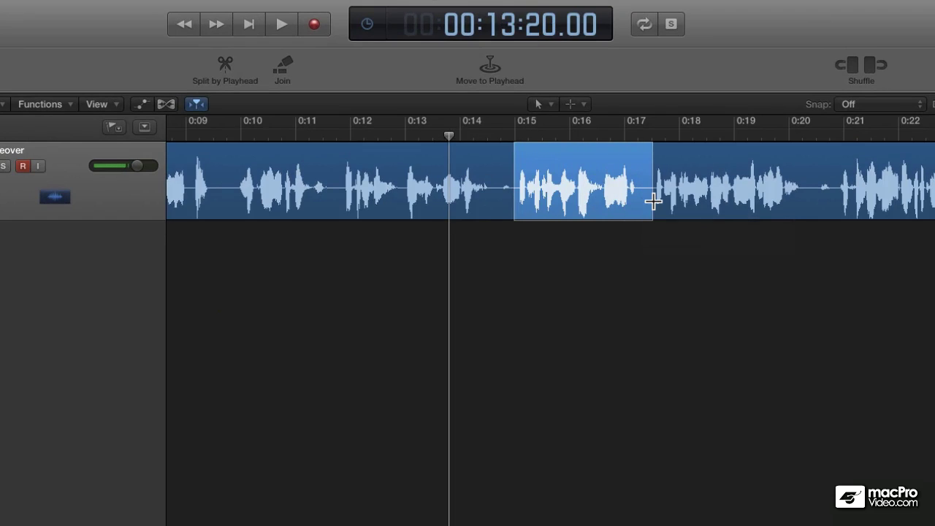
{"action": "key", "text": "Delete"}
{"action": "left_click_drag", "start_coordinate": [675, 139], "coordinate": [530, 157]}
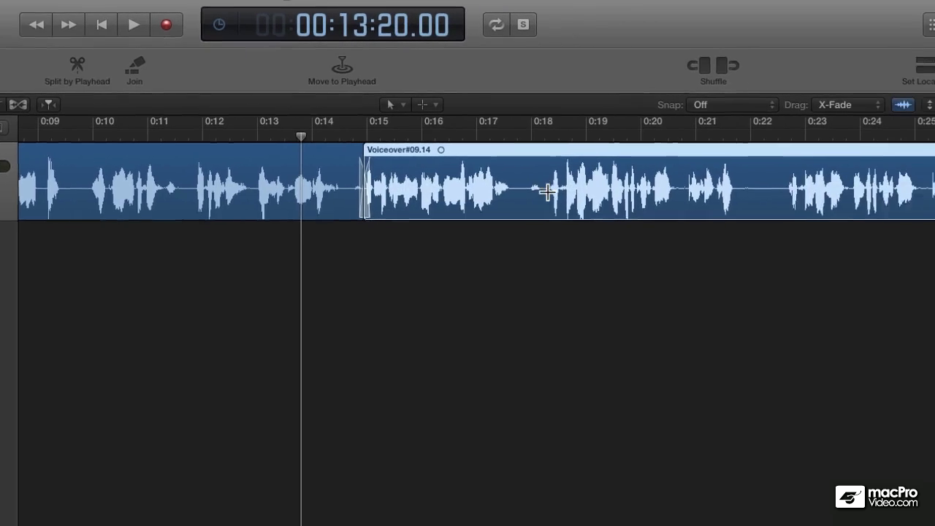
{"action": "left_click_drag", "start_coordinate": [485, 195], "coordinate": [719, 195]}
Delete the 0:18–0:22 stretch, slide Voiceover#09.18 left to 0:18, and play back the join
{"action": "key", "text": "Delete"}
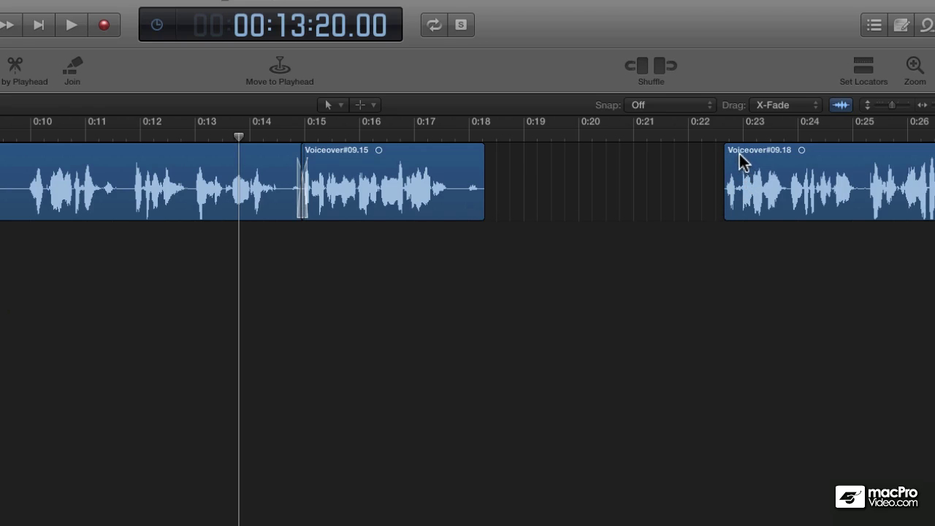
{"action": "left_click_drag", "start_coordinate": [745, 159], "coordinate": [500, 156]}
{"action": "left_click", "coordinate": [456, 138]}
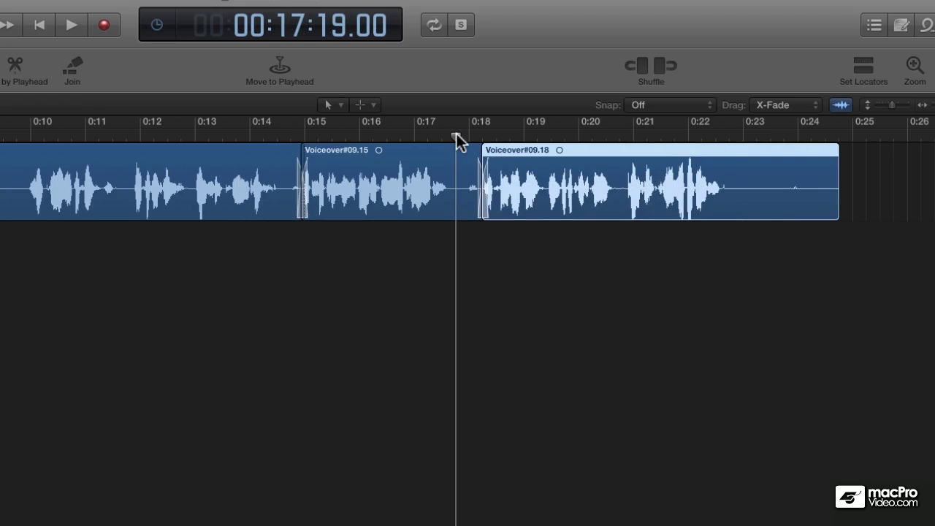
{"action": "key", "text": "space"}
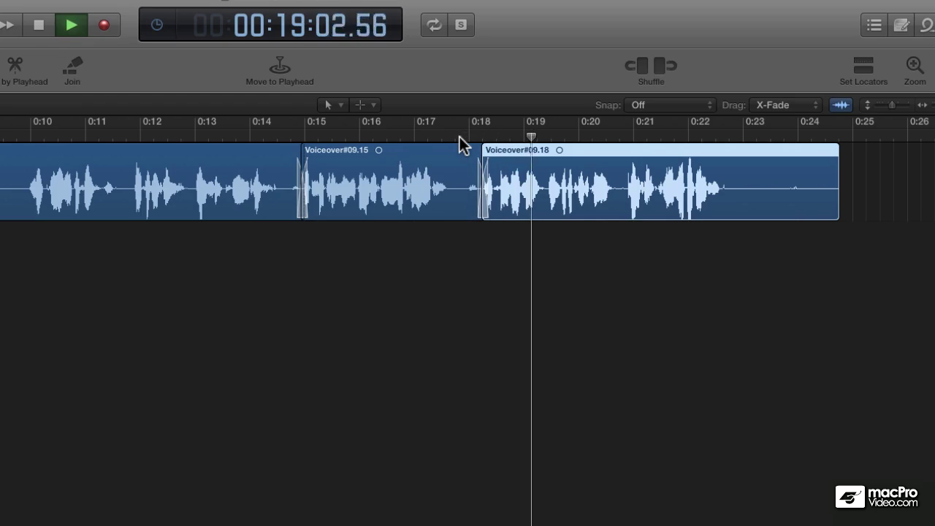
{"action": "key", "text": "space"}
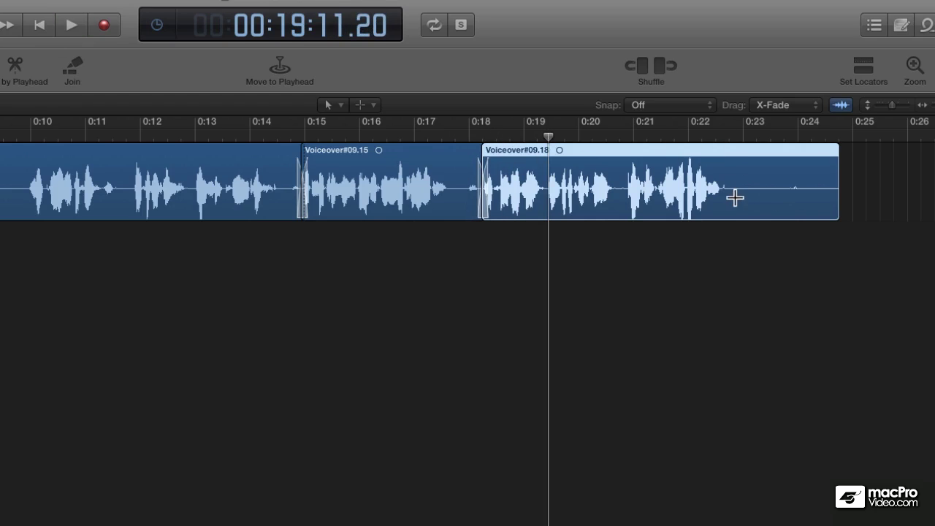